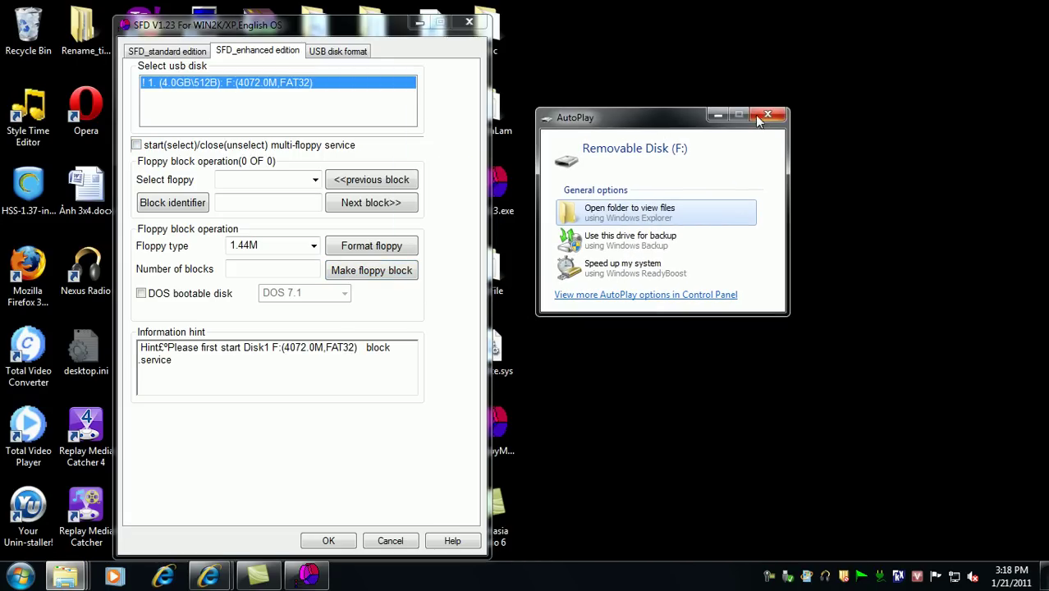
# Start the multi-floppy service on the F: USB disk, acknowledging the hint and dismissing the AutoPlay windows
pyautogui.click(767, 117)
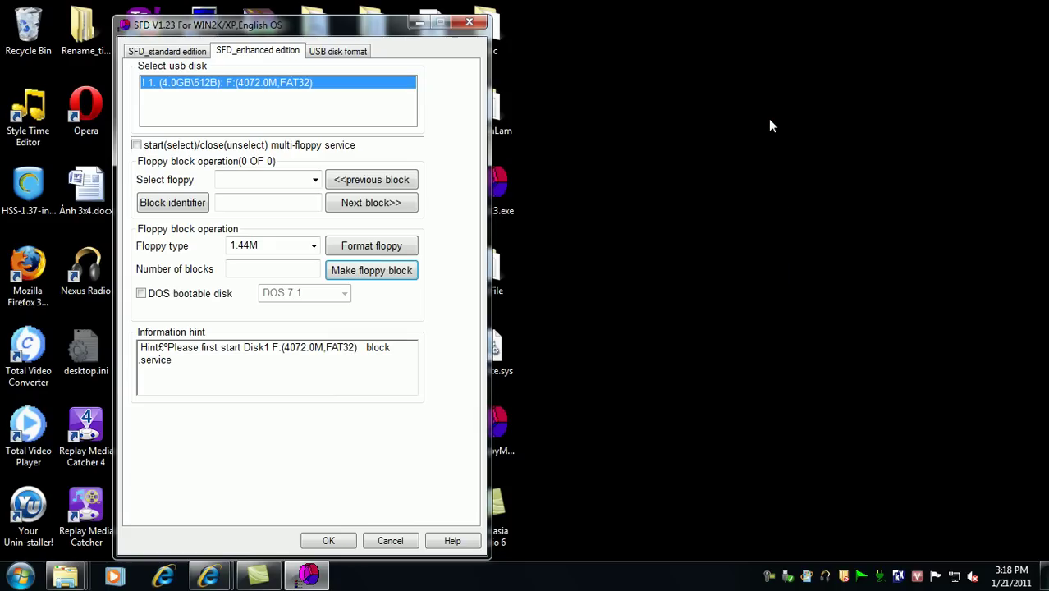
pyautogui.click(137, 146)
pyautogui.moveTo(605, 240); pyautogui.dragTo(847, 317)
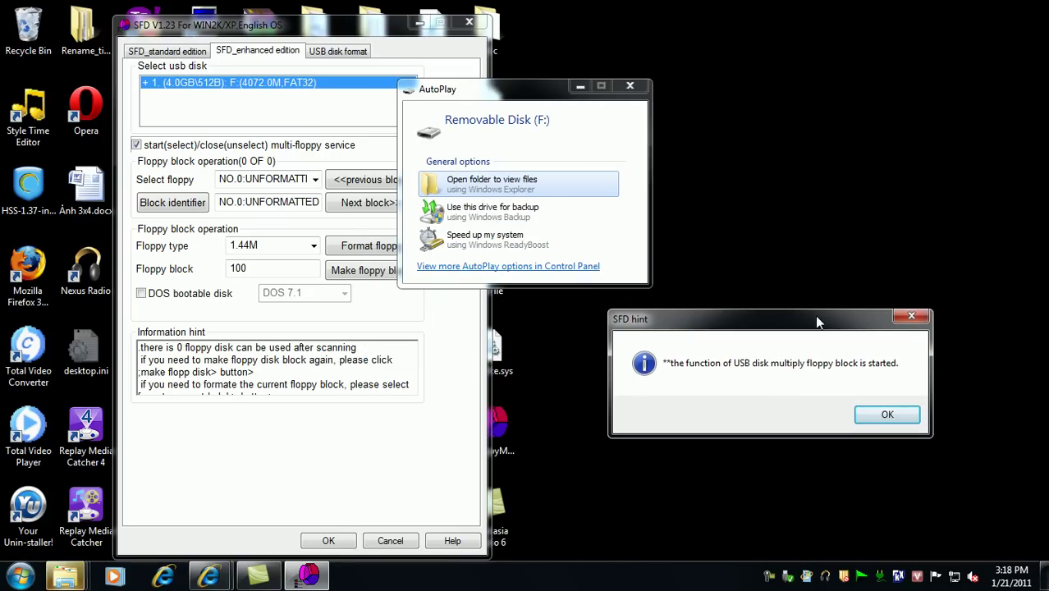
pyautogui.click(887, 415)
pyautogui.moveTo(543, 89); pyautogui.dragTo(672, 132)
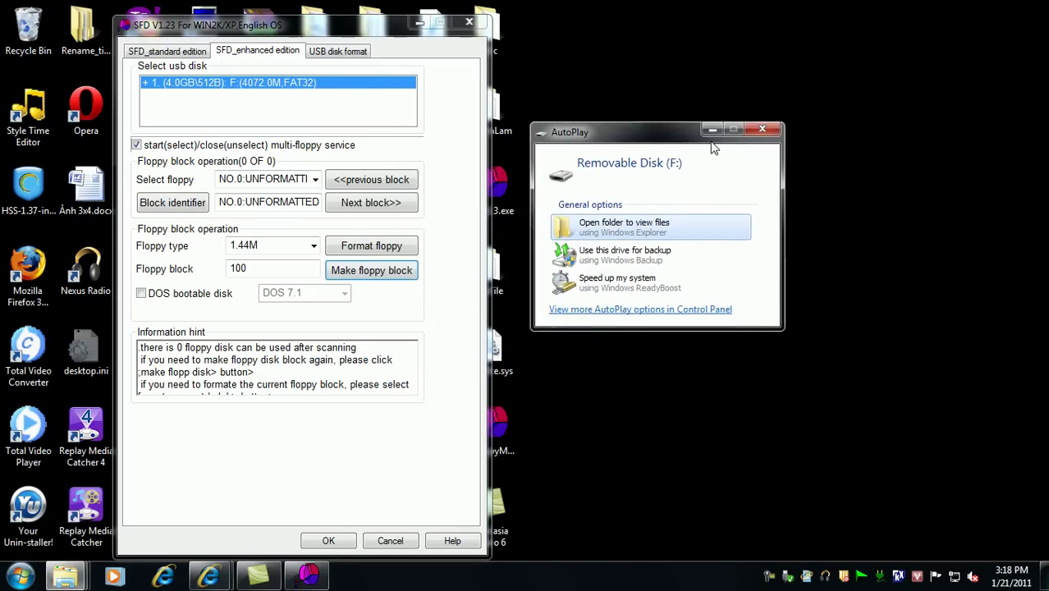
pyautogui.press('Escape')
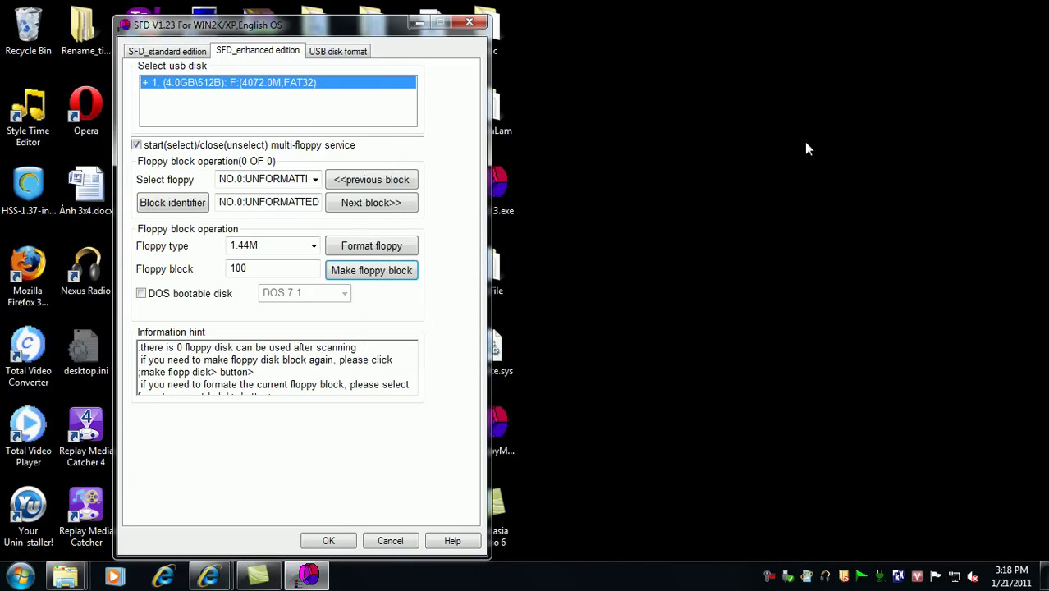
# Try to make 100 floppy blocks of 1.44M on the F: disk, accepting the data loss and dismissing AutoPlay
pyautogui.click(377, 277)
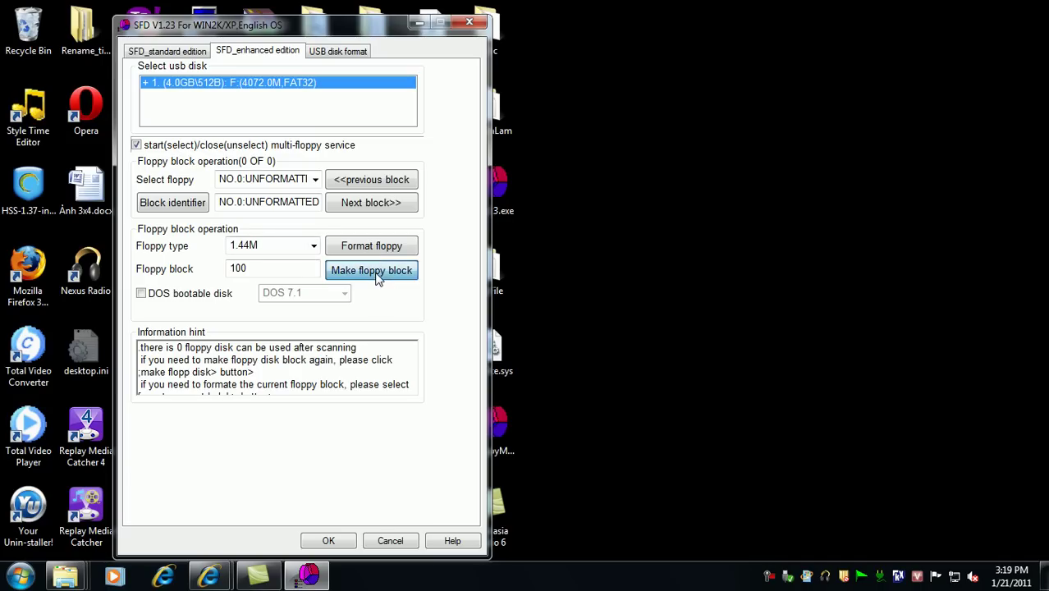
pyautogui.click(519, 340)
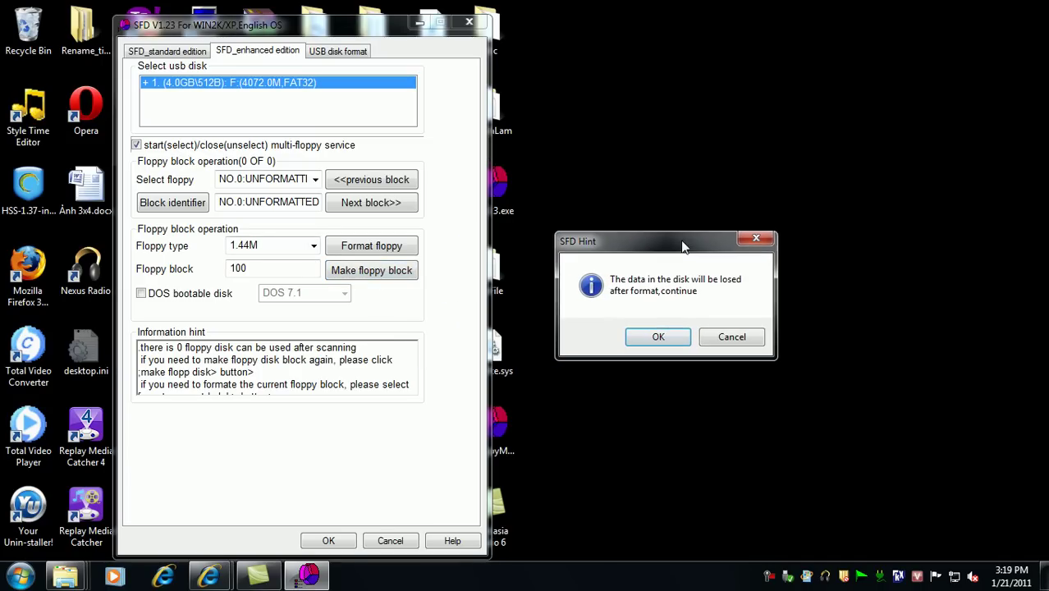
pyautogui.click(661, 338)
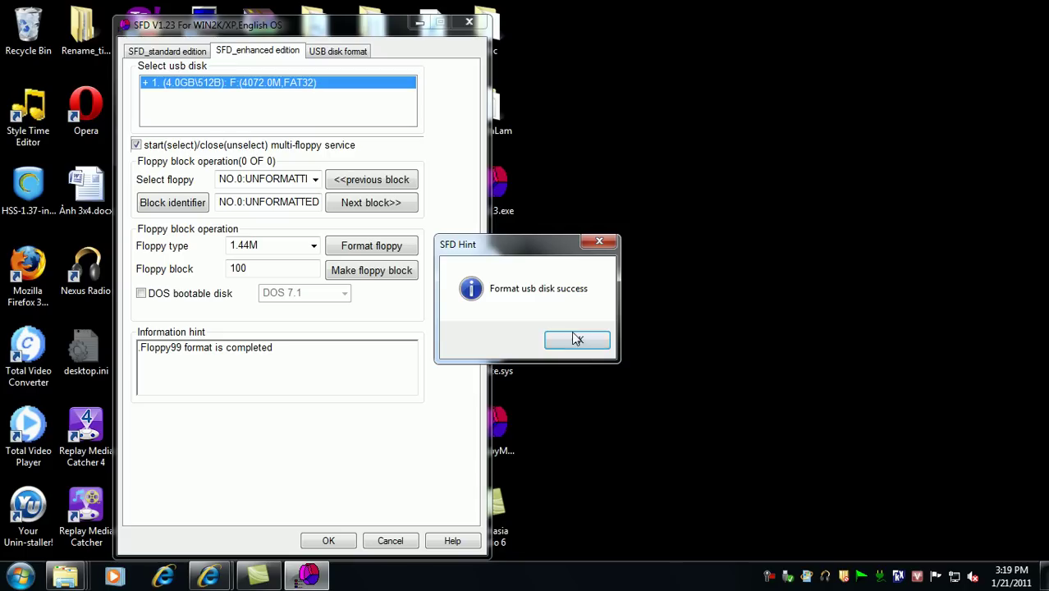
pyautogui.click(579, 340)
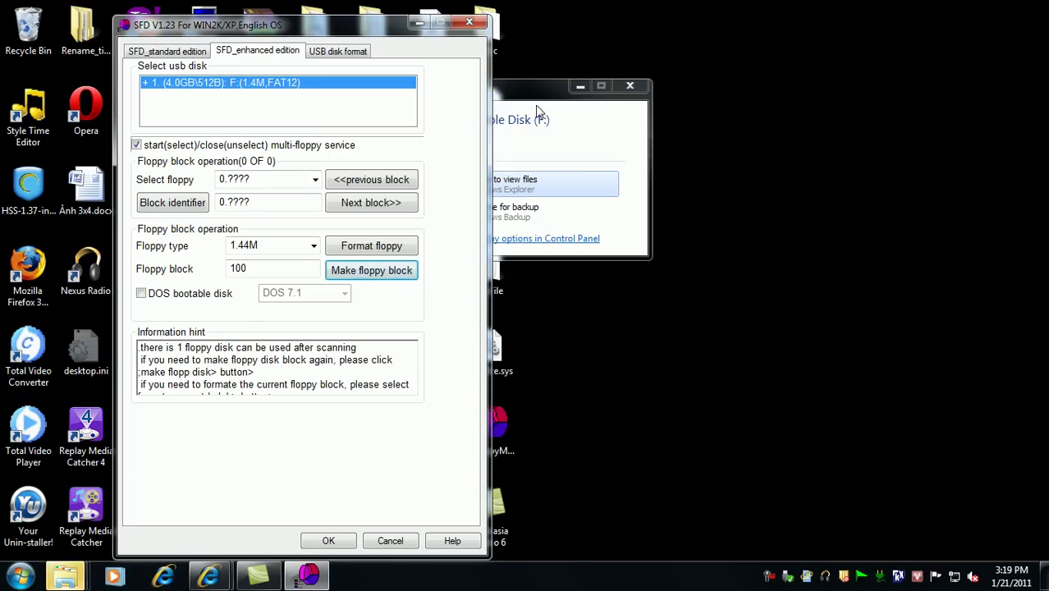
pyautogui.click(833, 137)
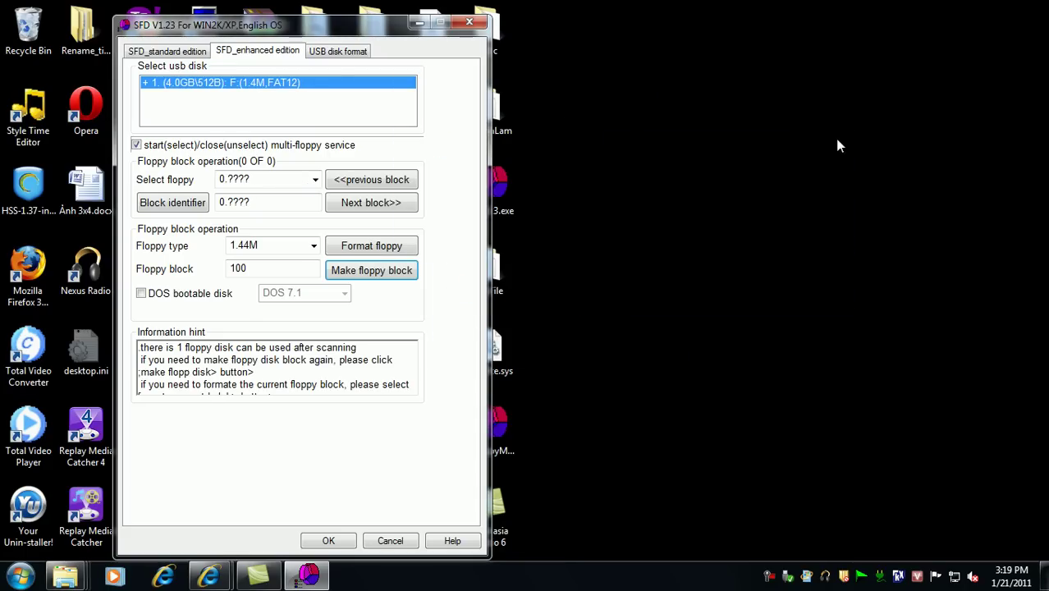
# Switch to the next floppy block, NO.1, and decline the Windows offer to format drive F:
pyautogui.click(377, 207)
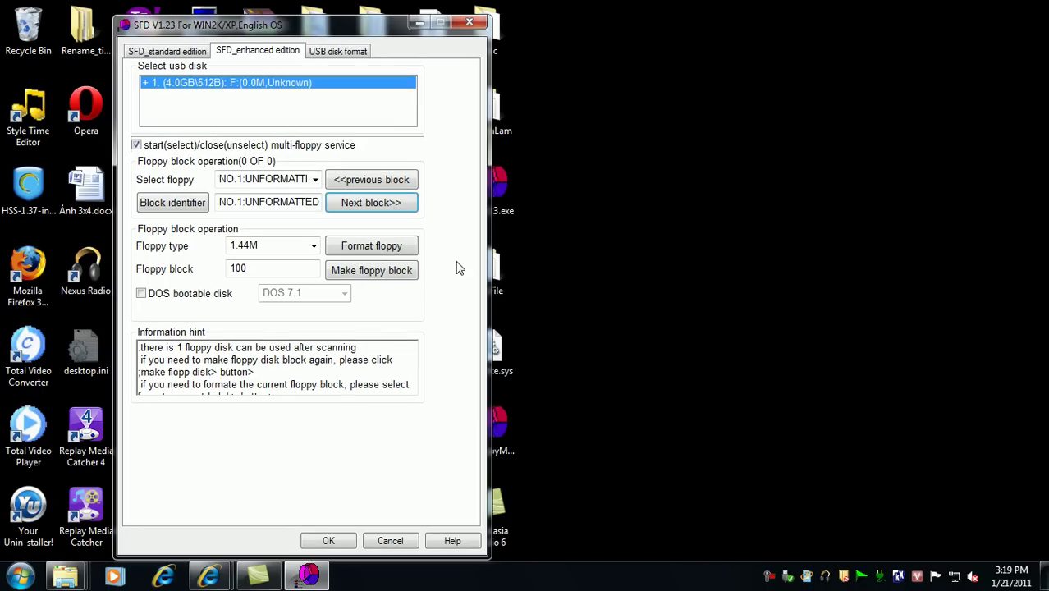
pyautogui.moveTo(581, 214); pyautogui.dragTo(764, 236)
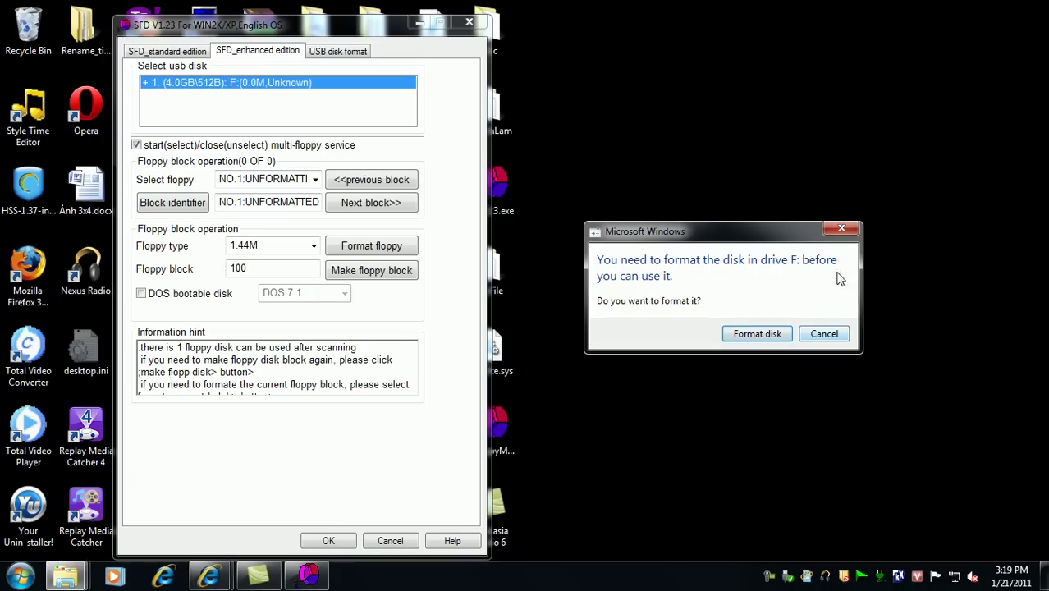
pyautogui.click(843, 228)
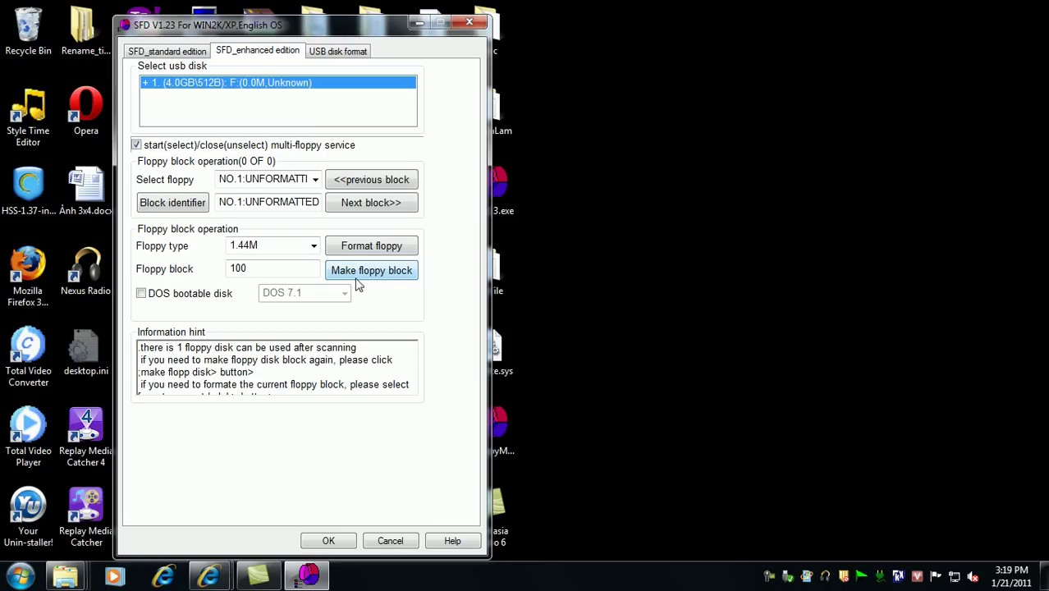
# Make the 100 floppy blocks of 1.44M again, accept the data loss, and close the hint and AutoPlay windows
pyautogui.click(405, 274)
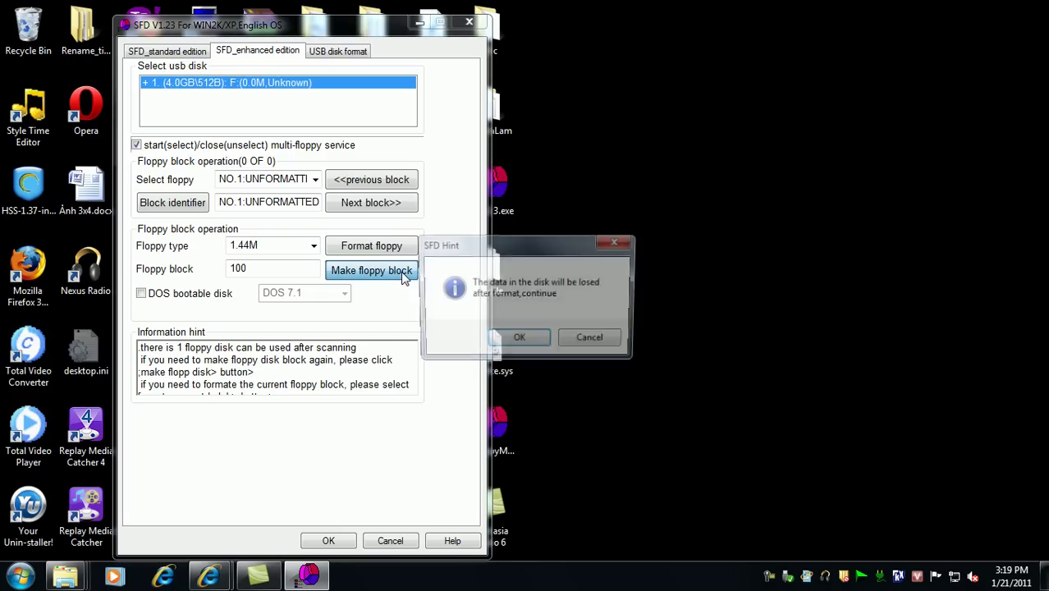
pyautogui.moveTo(509, 246); pyautogui.dragTo(645, 233)
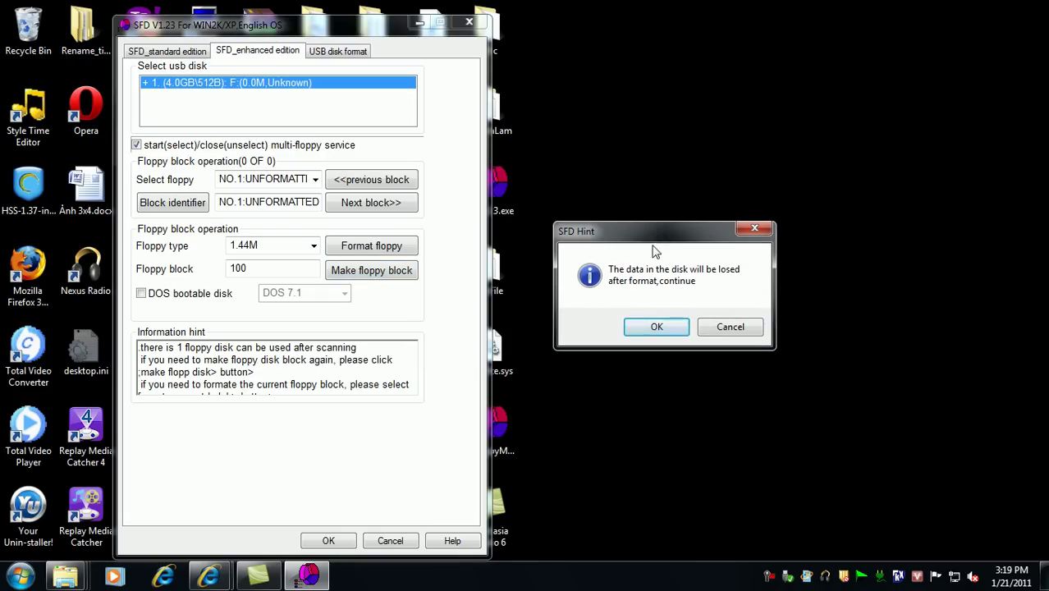
pyautogui.click(657, 328)
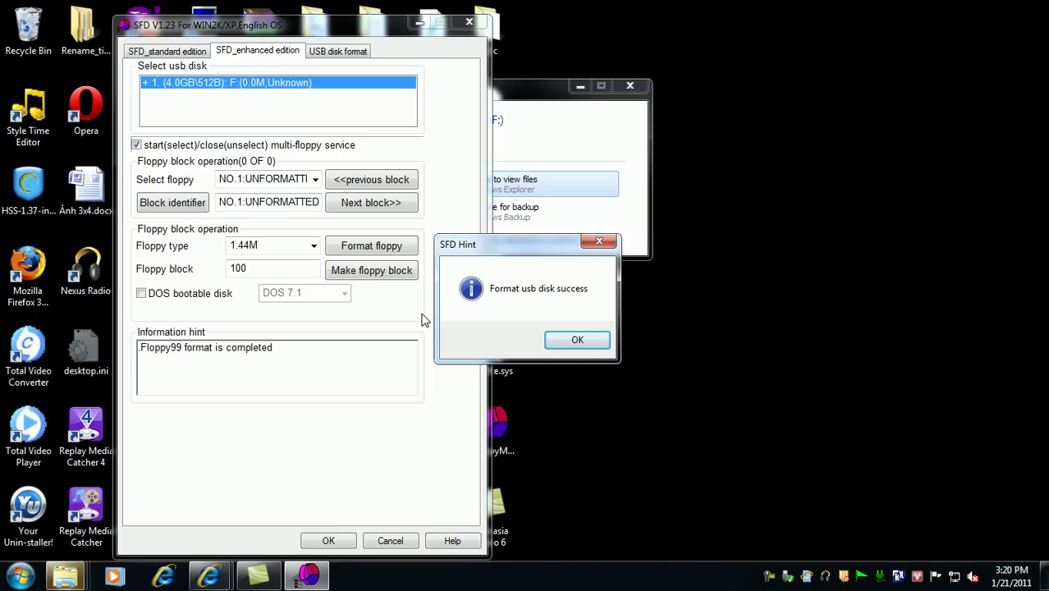
pyautogui.moveTo(486, 245); pyautogui.dragTo(710, 343)
pyautogui.moveTo(525, 87); pyautogui.dragTo(708, 115)
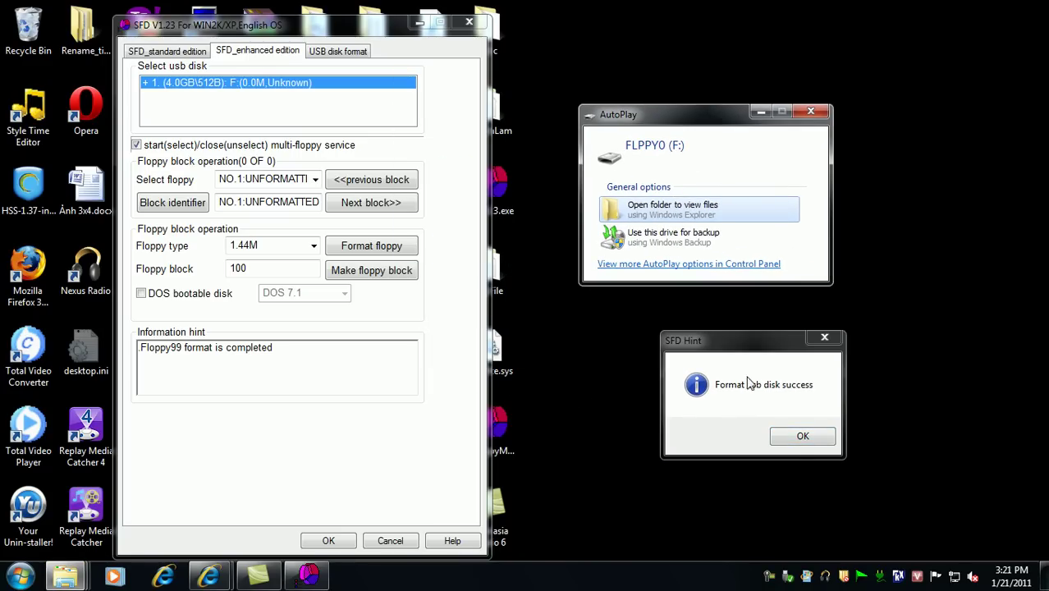
pyautogui.click(799, 438)
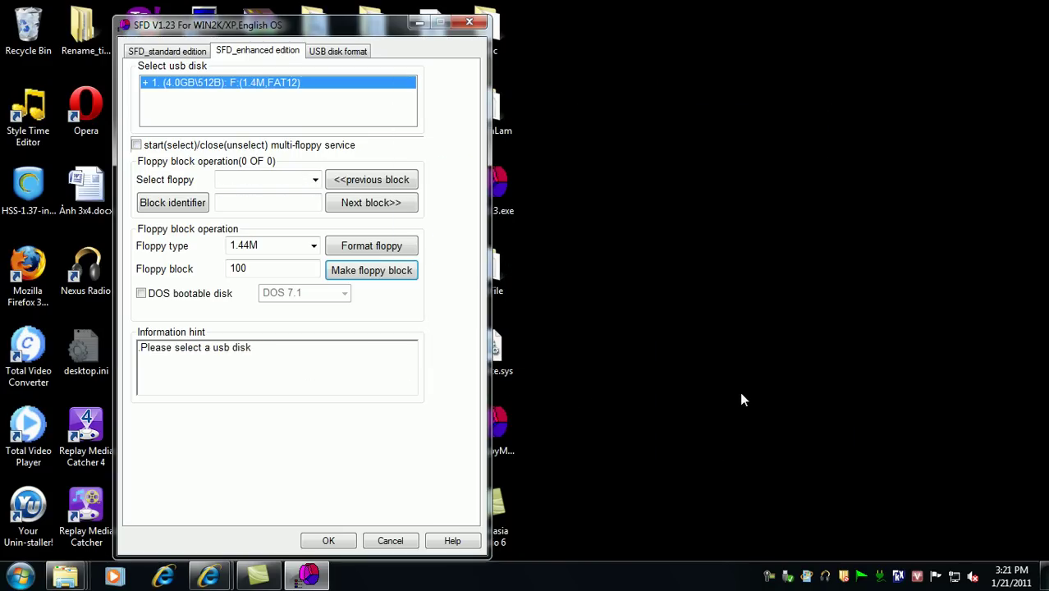
pyautogui.moveTo(579, 97); pyautogui.dragTo(783, 138)
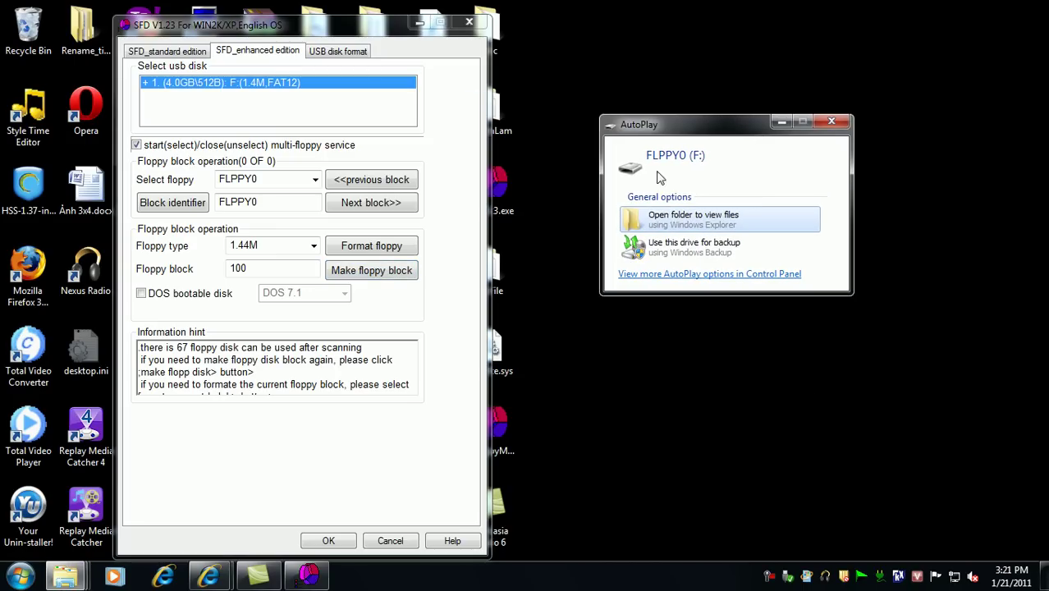
pyautogui.click(845, 121)
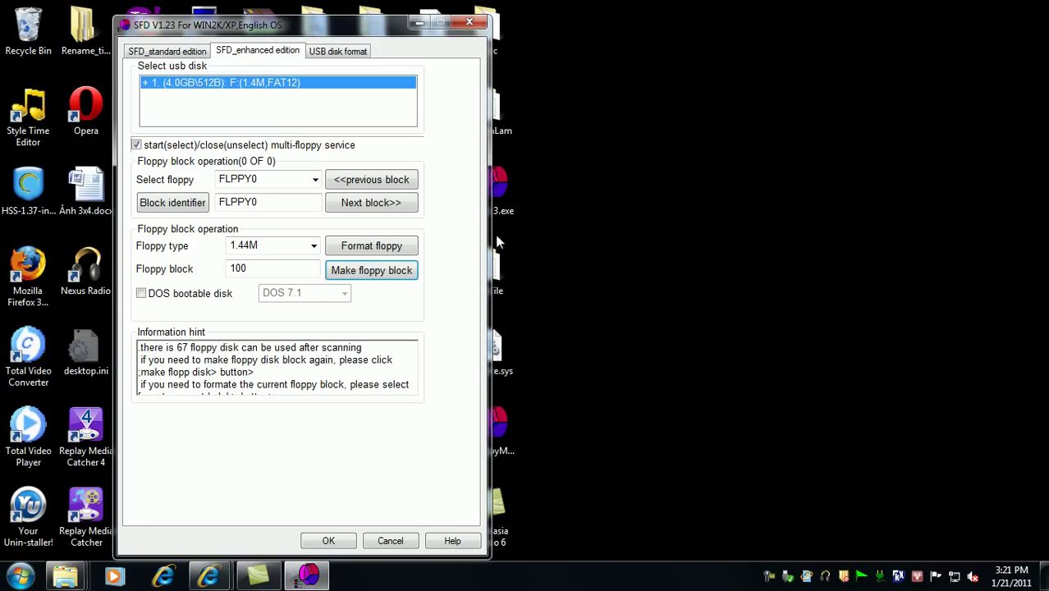
# Look through the list of floppy blocks and switch to the next block, FLPPY1, closing its AutoPlay window
pyautogui.click(315, 180)
pyautogui.moveTo(317, 278); pyautogui.dragTo(323, 494)
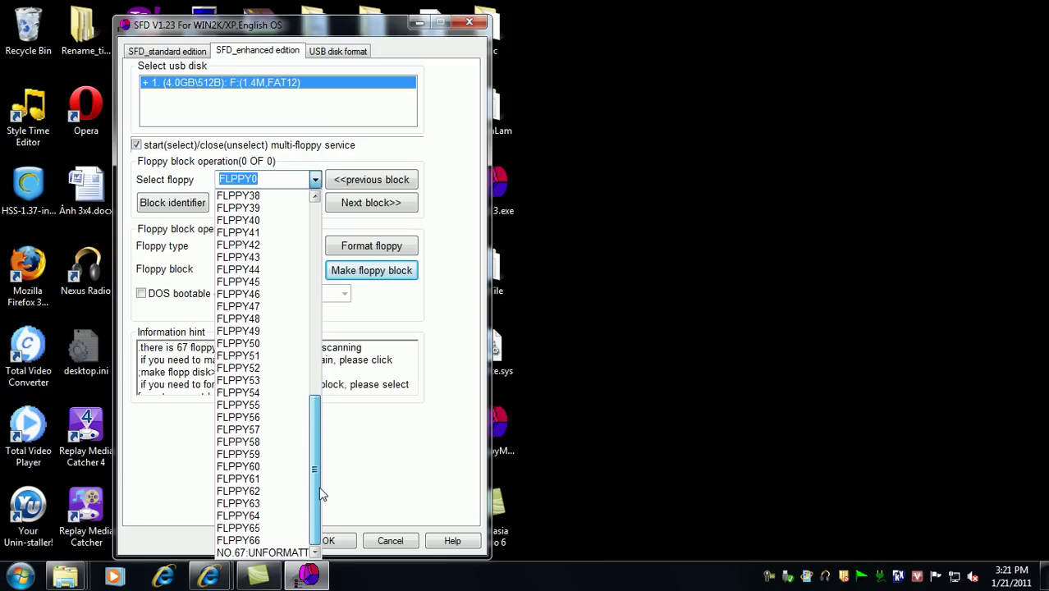
pyautogui.moveTo(319, 481); pyautogui.dragTo(326, 213)
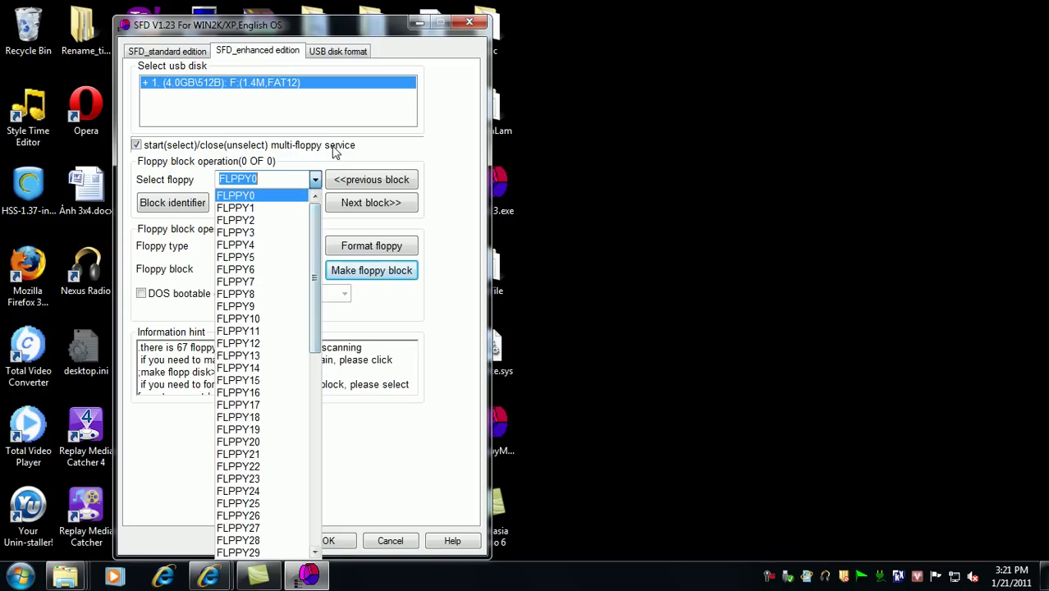
pyautogui.click(452, 154)
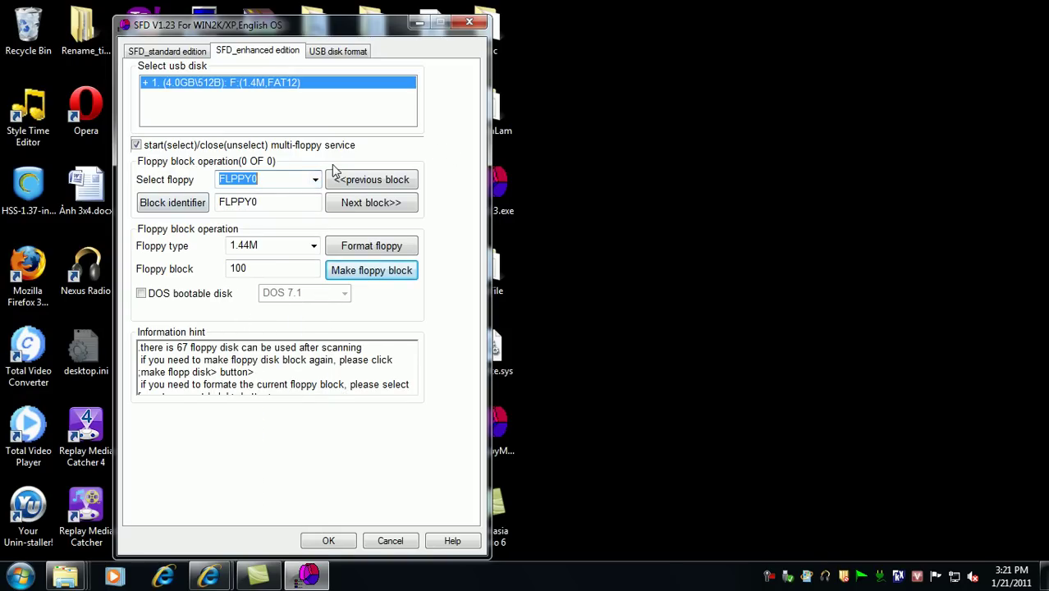
pyautogui.click(383, 206)
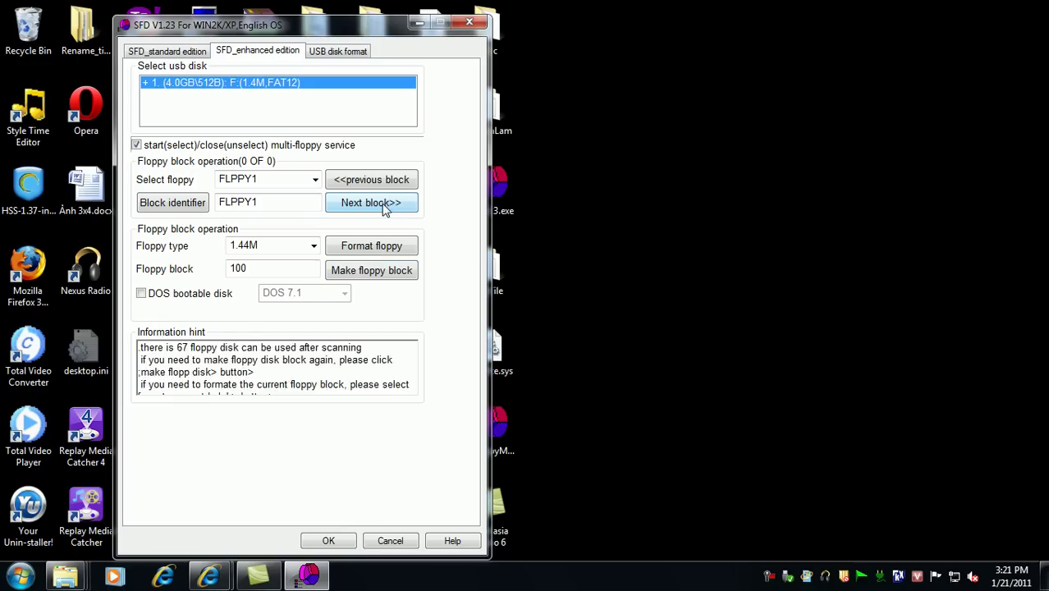
pyautogui.moveTo(555, 100); pyautogui.dragTo(661, 97)
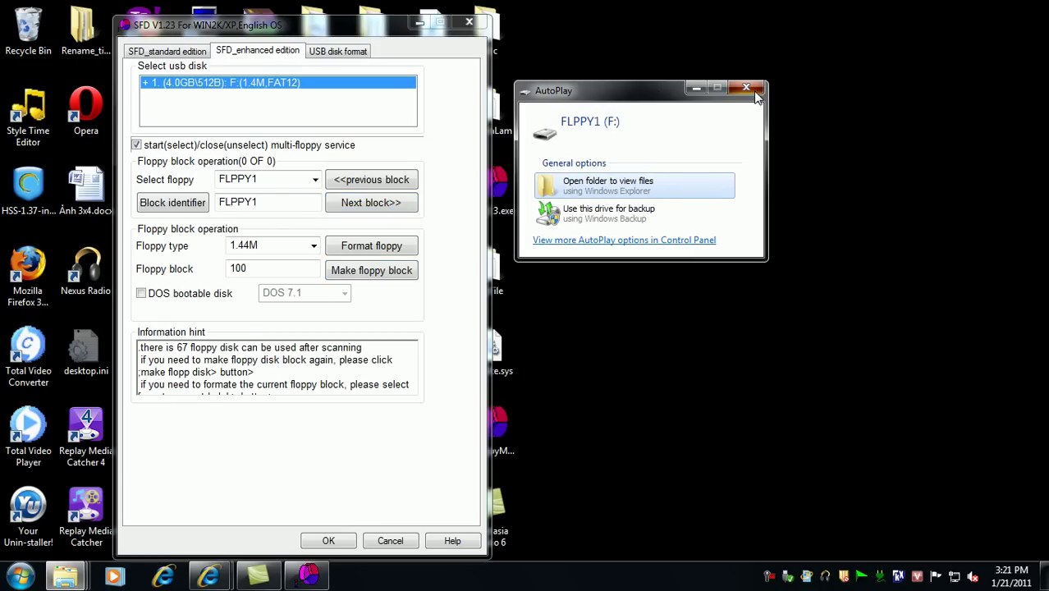
pyautogui.click(747, 88)
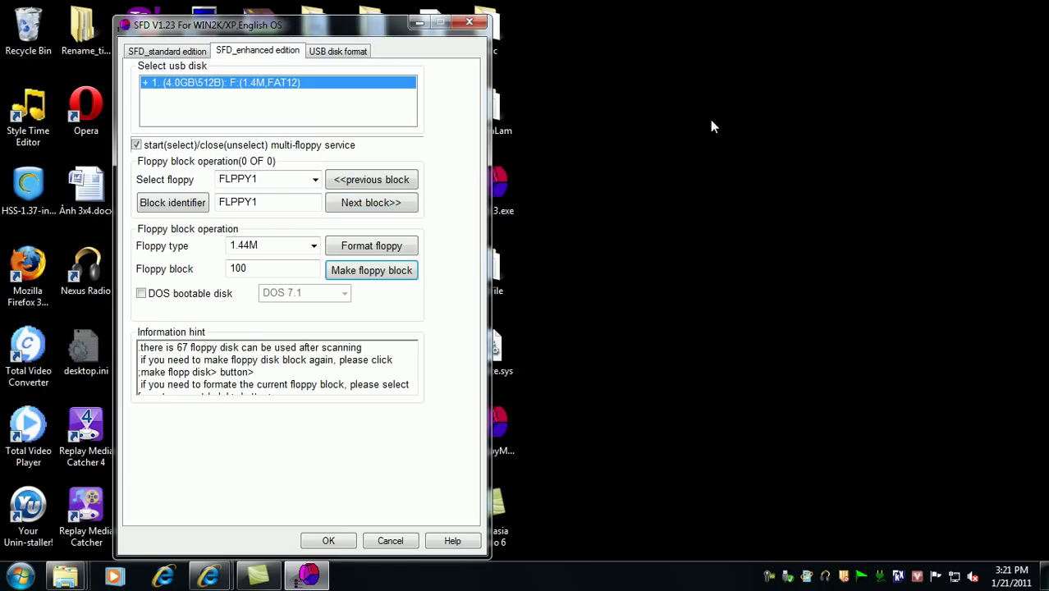
# Advance to floppy block FLPPY2 and close its AutoPlay window
pyautogui.click(389, 207)
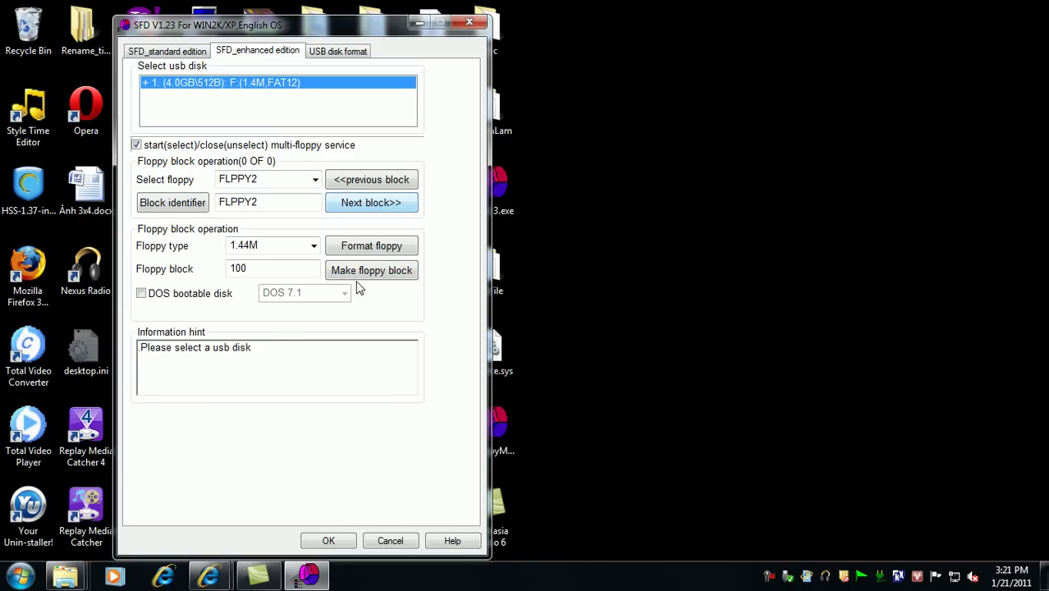
pyautogui.moveTo(534, 90); pyautogui.dragTo(732, 118)
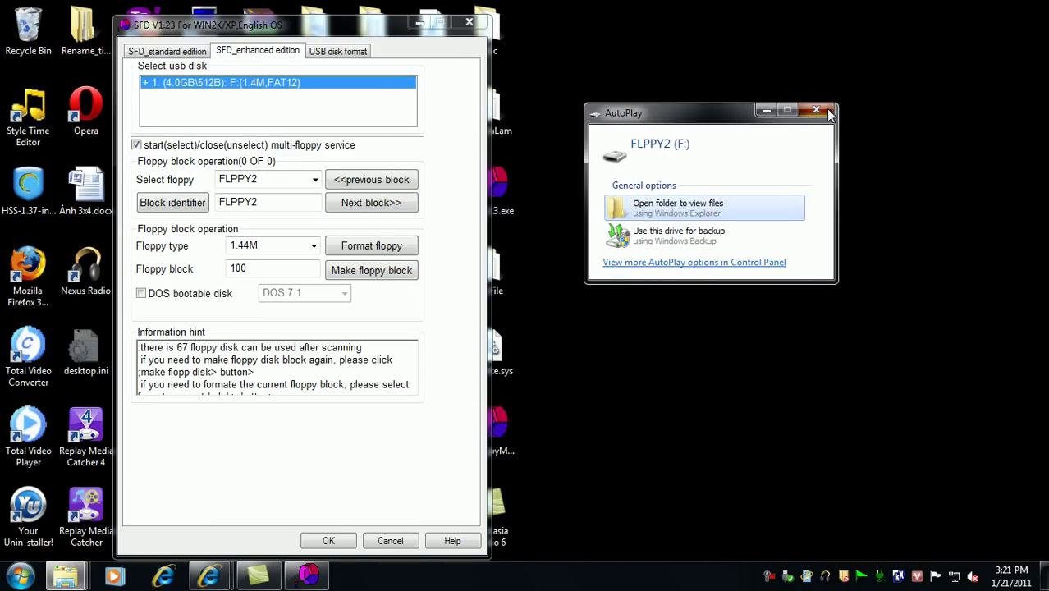
pyautogui.click(816, 110)
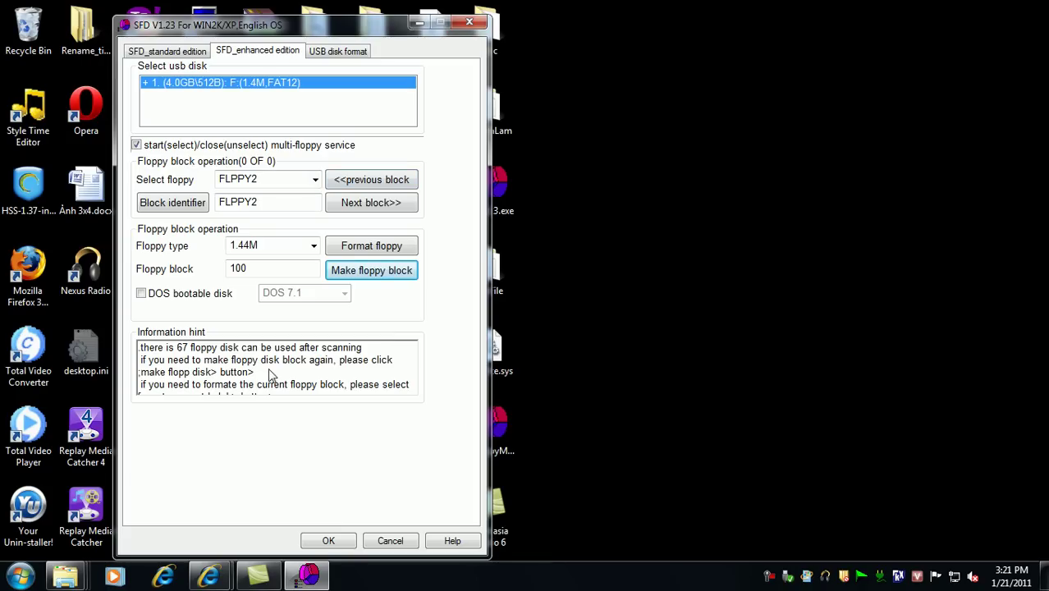
# Choose FLPPY6 from the list of floppy blocks and move its AutoPlay window clear of the tool
pyautogui.click(314, 179)
pyautogui.moveTo(312, 274); pyautogui.dragTo(336, 215)
pyautogui.click(447, 107)
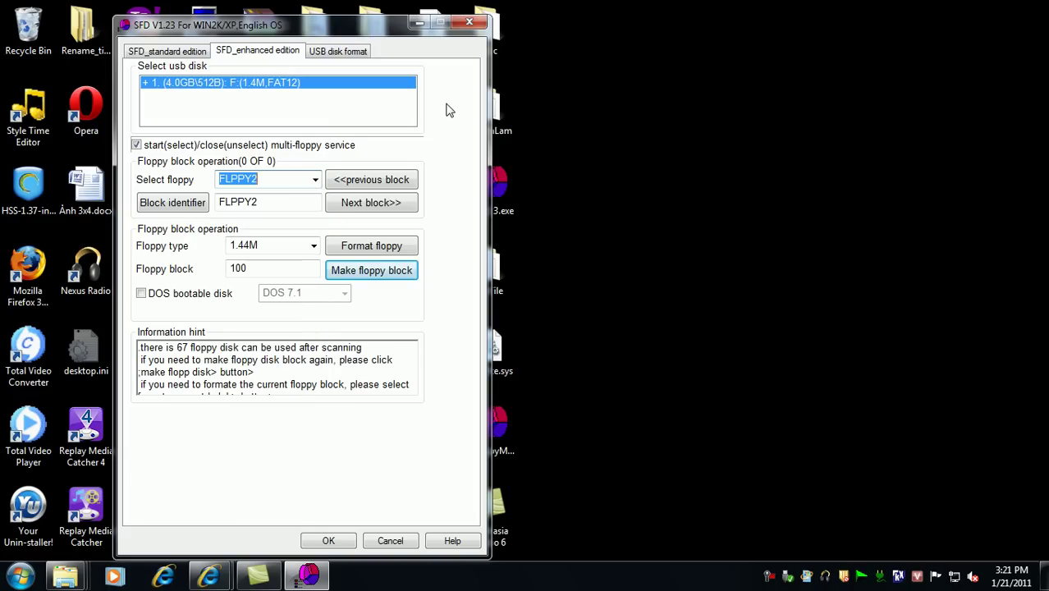
pyautogui.click(314, 180)
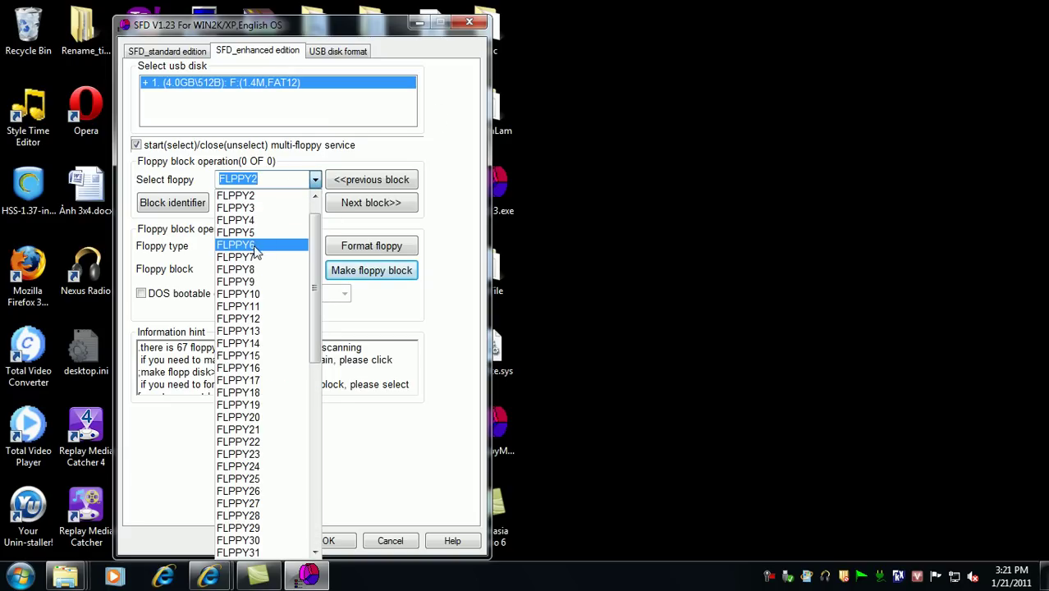
pyautogui.click(256, 246)
pyautogui.click(375, 272)
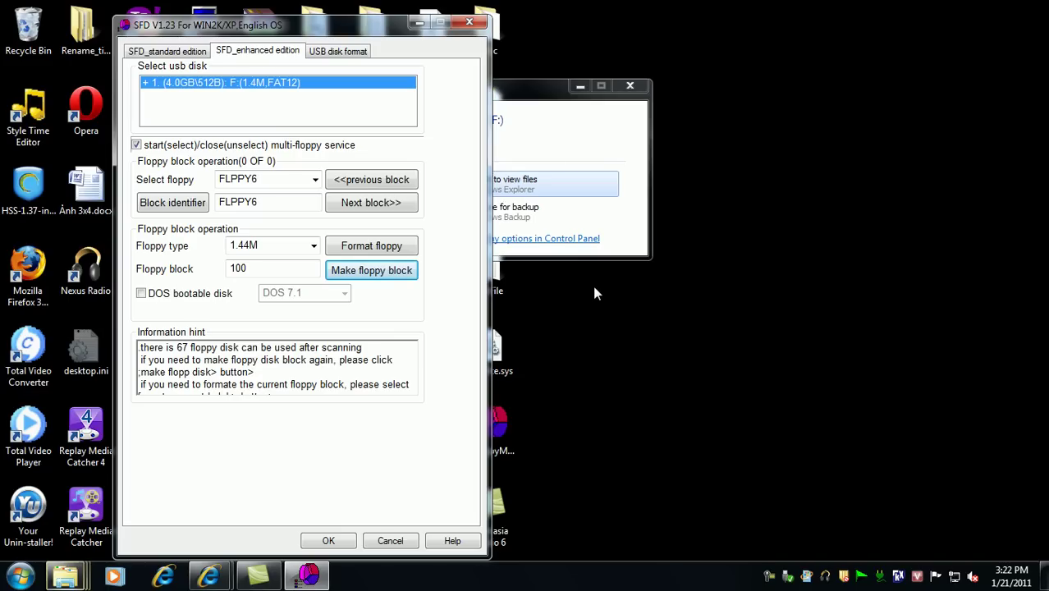
pyautogui.moveTo(532, 98); pyautogui.dragTo(703, 121)
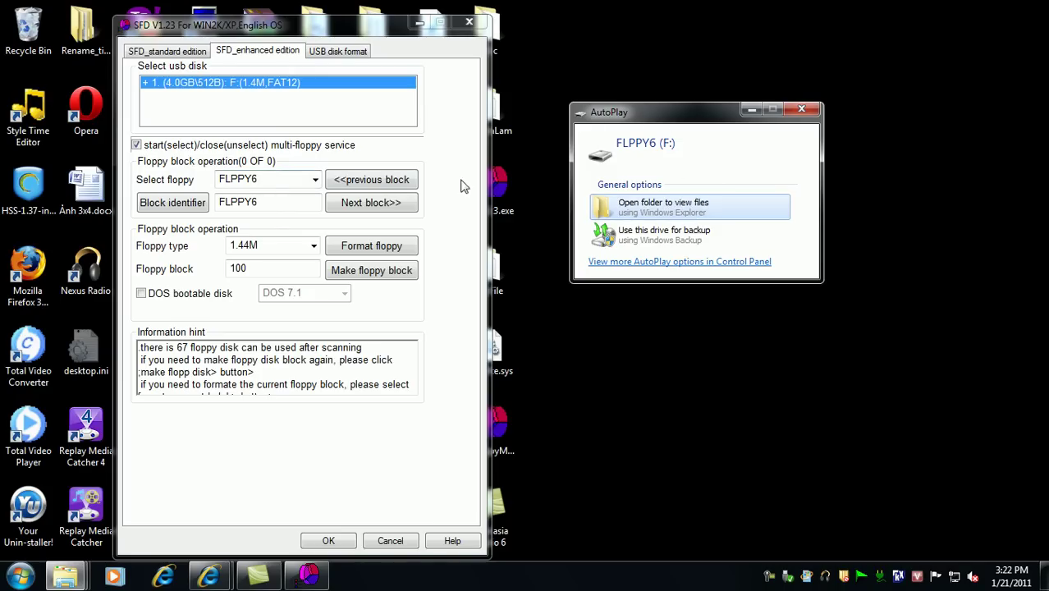
# Open the FLPPY6 (F:) drive folder to view its files, and close the folder window
pyautogui.click(687, 210)
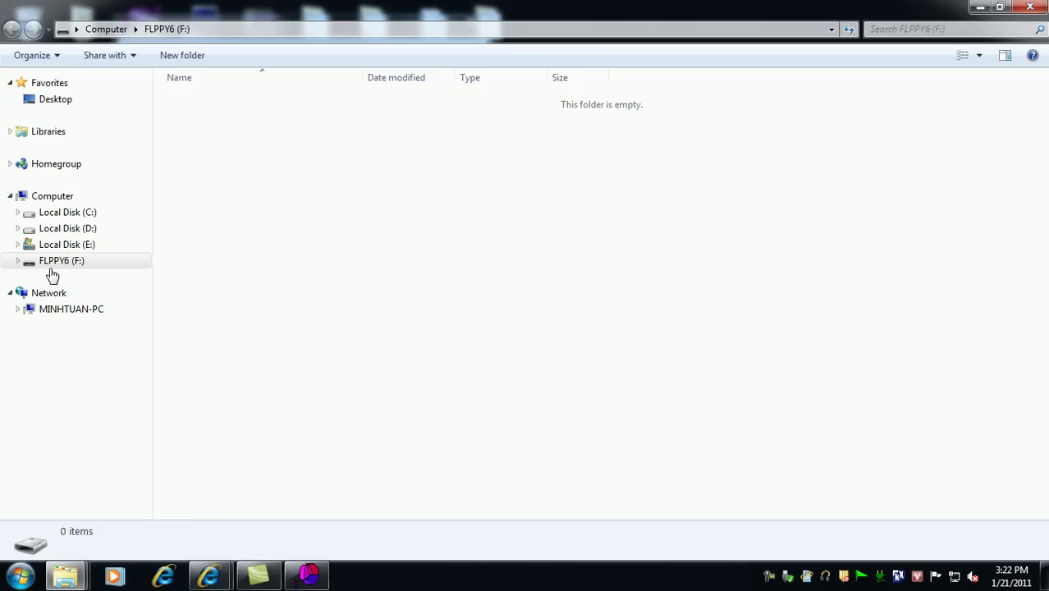
pyautogui.click(82, 267)
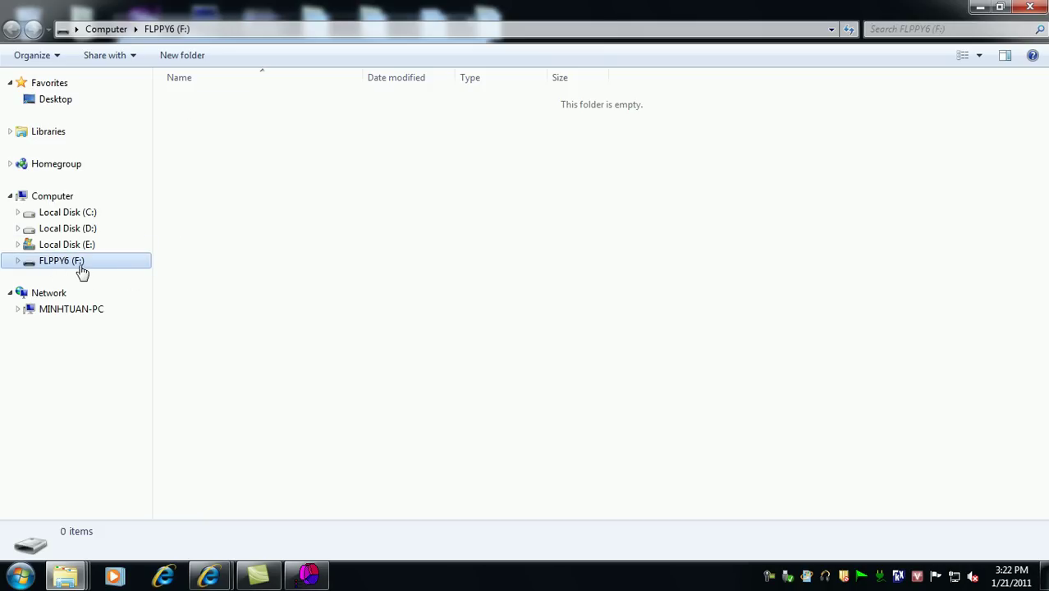
pyautogui.click(1030, 7)
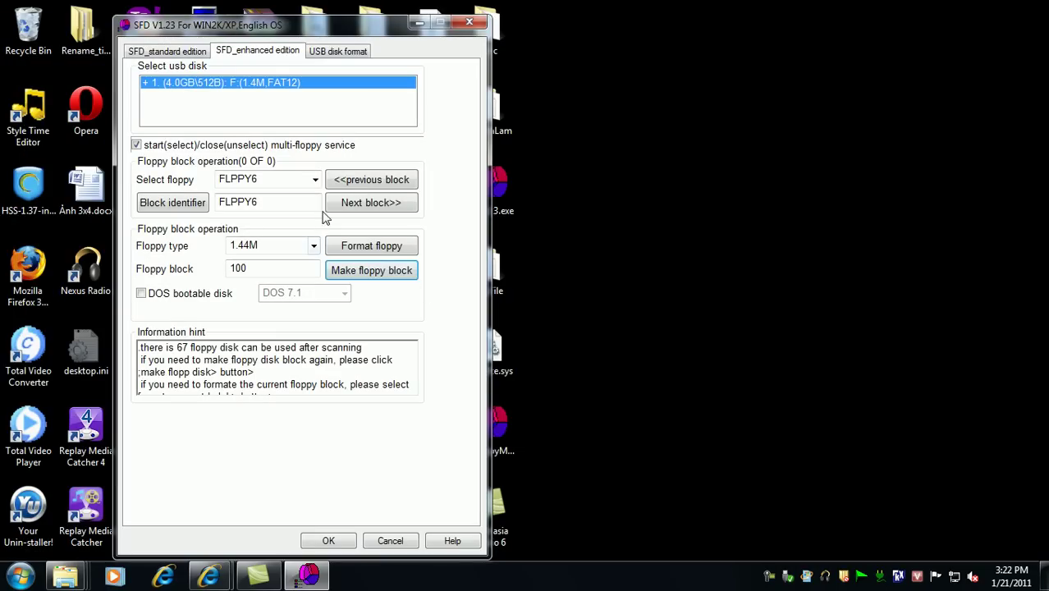
# Choose floppy block FLPPY18, open its drive folder to view the files, and close the folder window
pyautogui.click(257, 181)
pyautogui.click(262, 348)
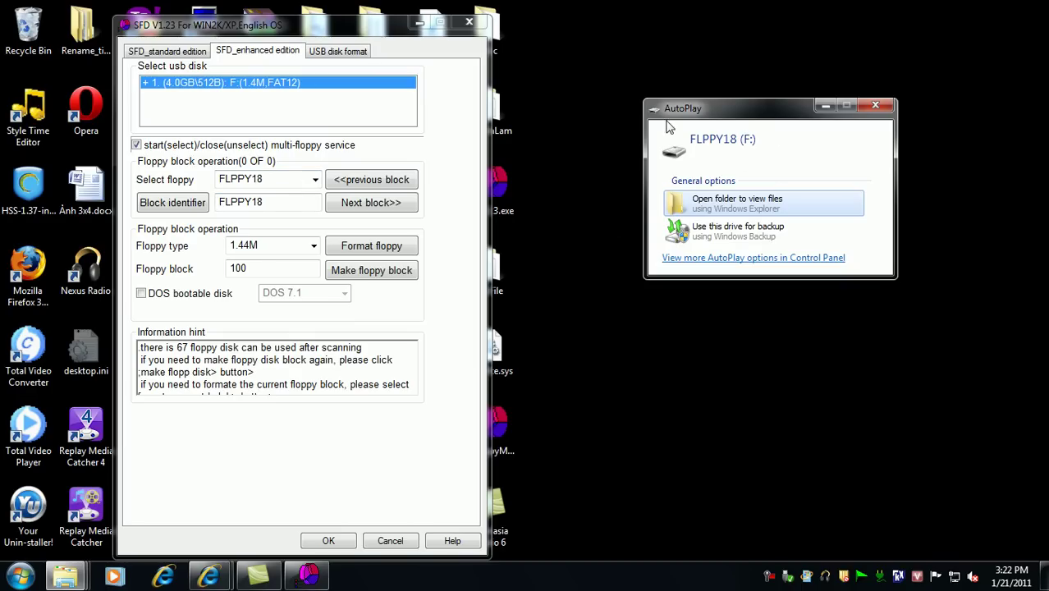
pyautogui.click(760, 204)
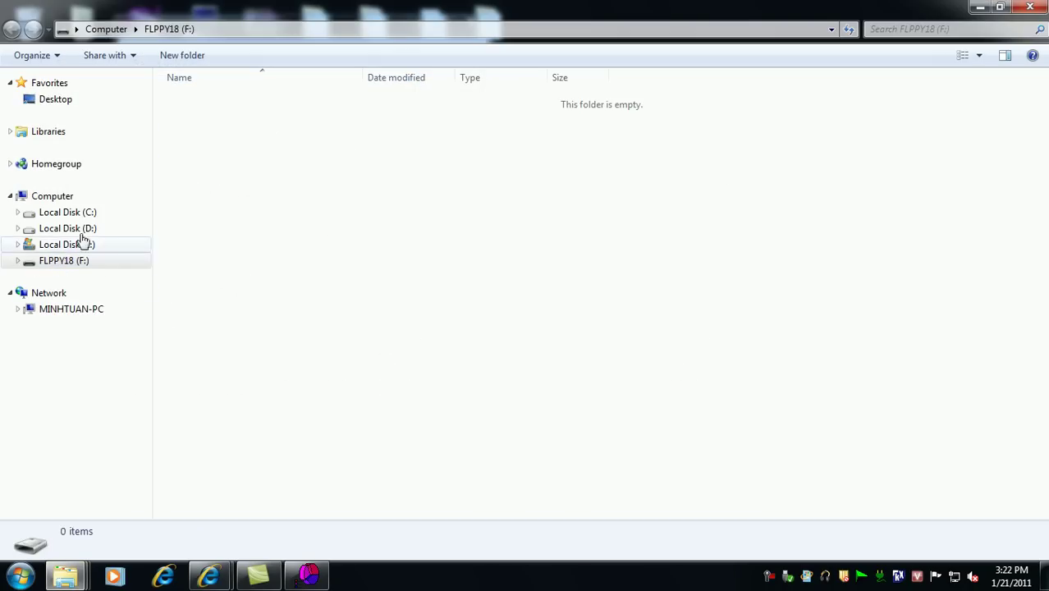
pyautogui.click(69, 268)
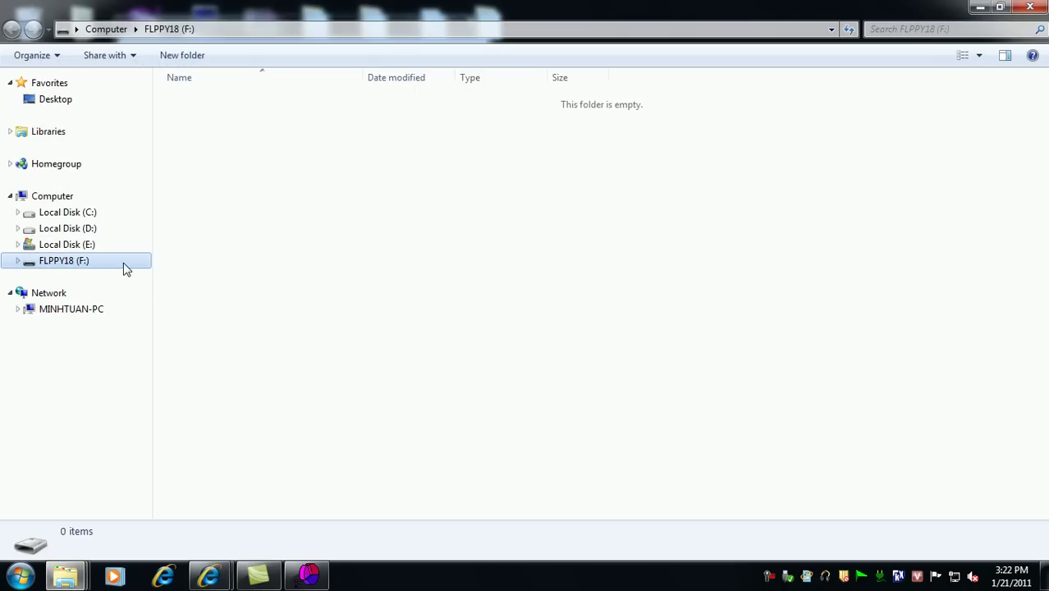
pyautogui.click(1030, 7)
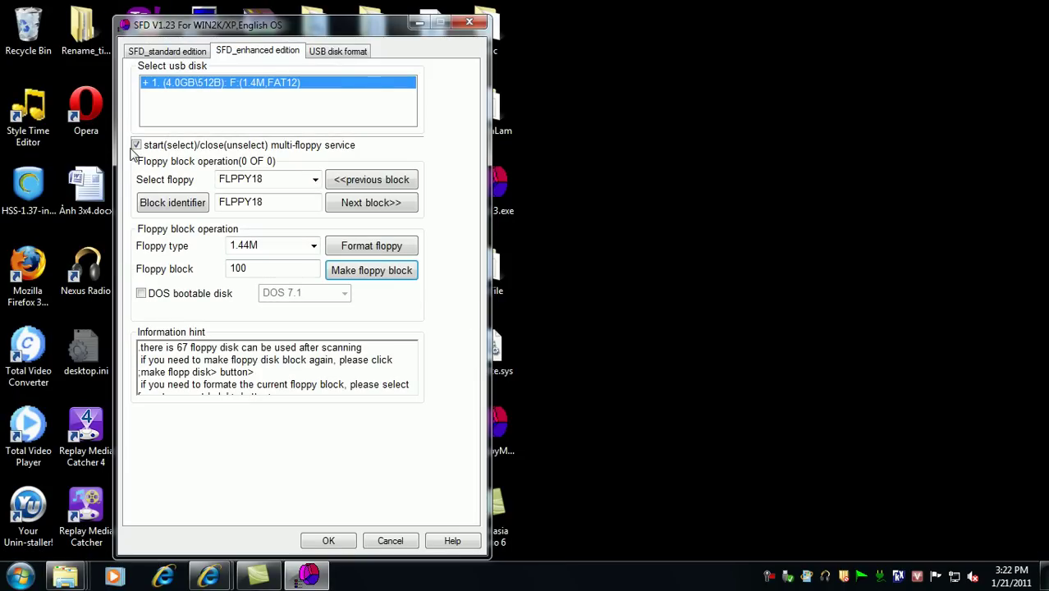